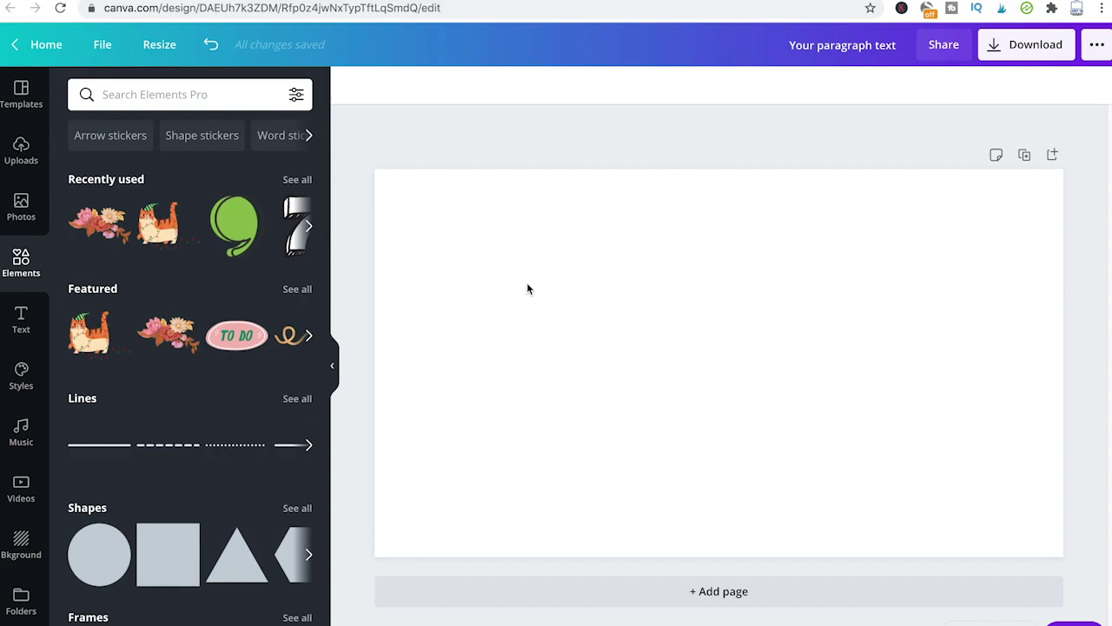
Place the snowy mountain photo from the 'landscape' Photos results onto the page
{"action": "left_click", "coordinate": [26, 206]}
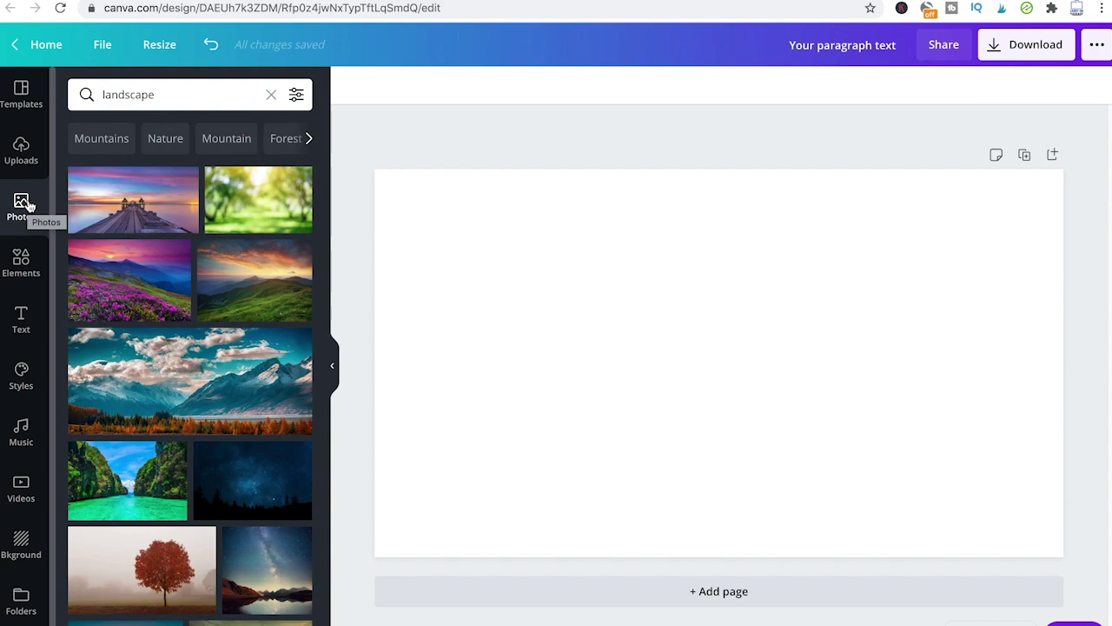
{"action": "left_click_drag", "start_coordinate": [172, 393], "coordinate": [488, 306]}
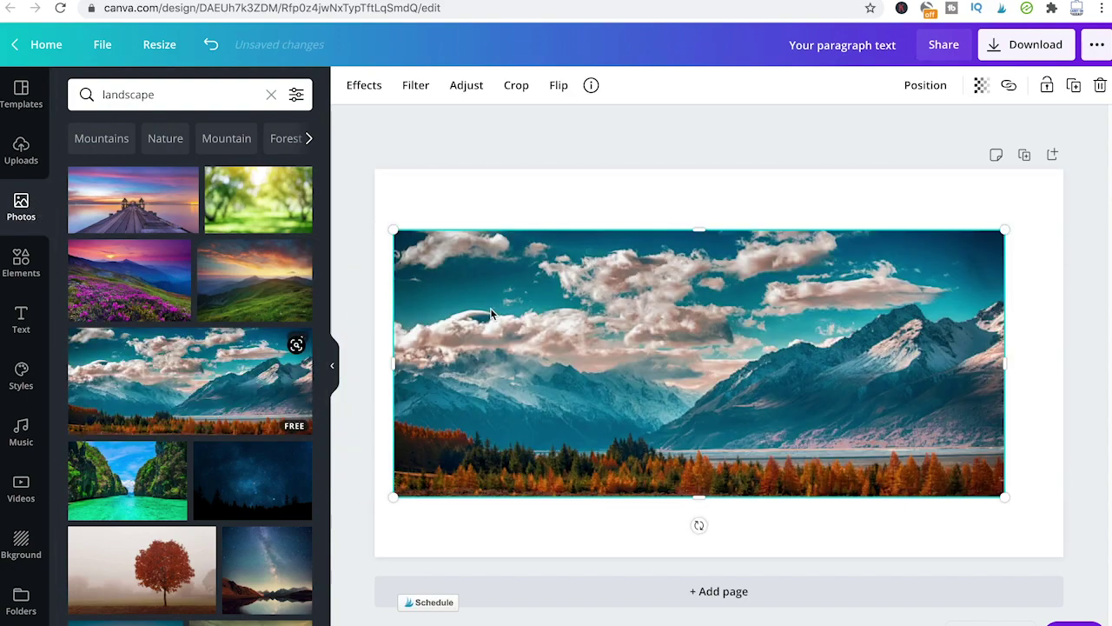
Replace the page background with the mountain photo and set its Adjust Blur to 15
{"action": "right_click", "coordinate": [565, 318]}
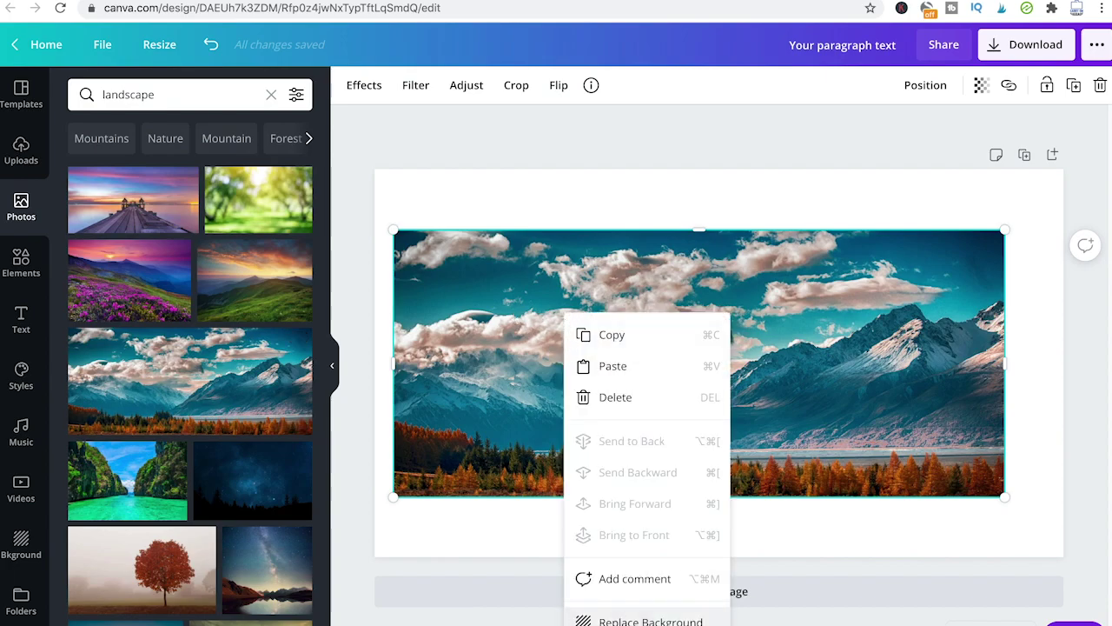
{"action": "left_click", "coordinate": [650, 621]}
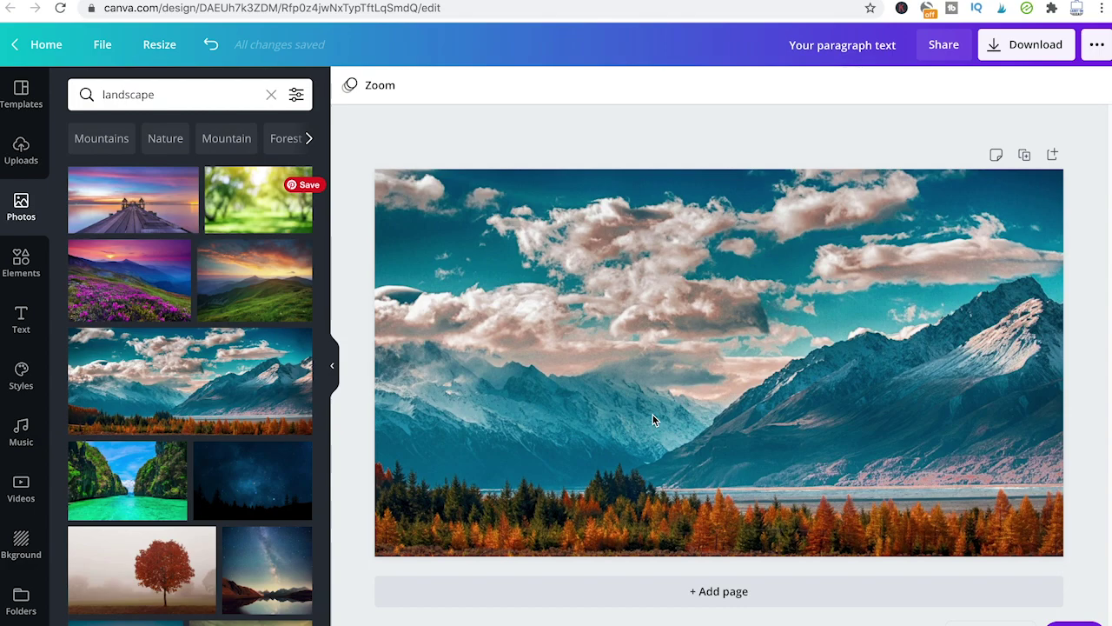
{"action": "left_click", "coordinate": [667, 395]}
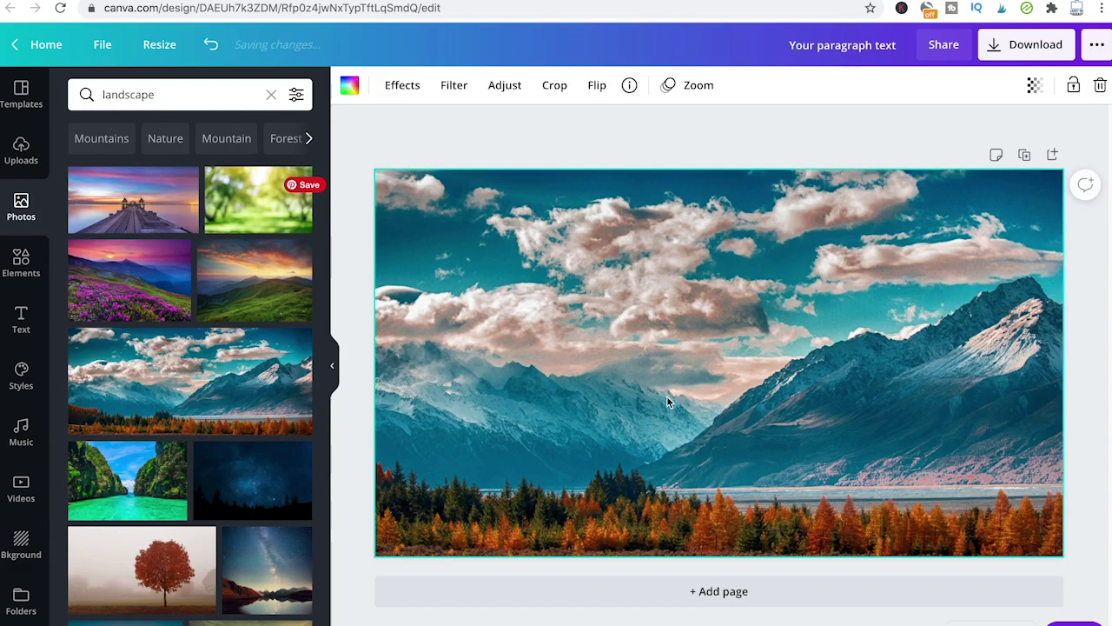
{"action": "left_click", "coordinate": [491, 90]}
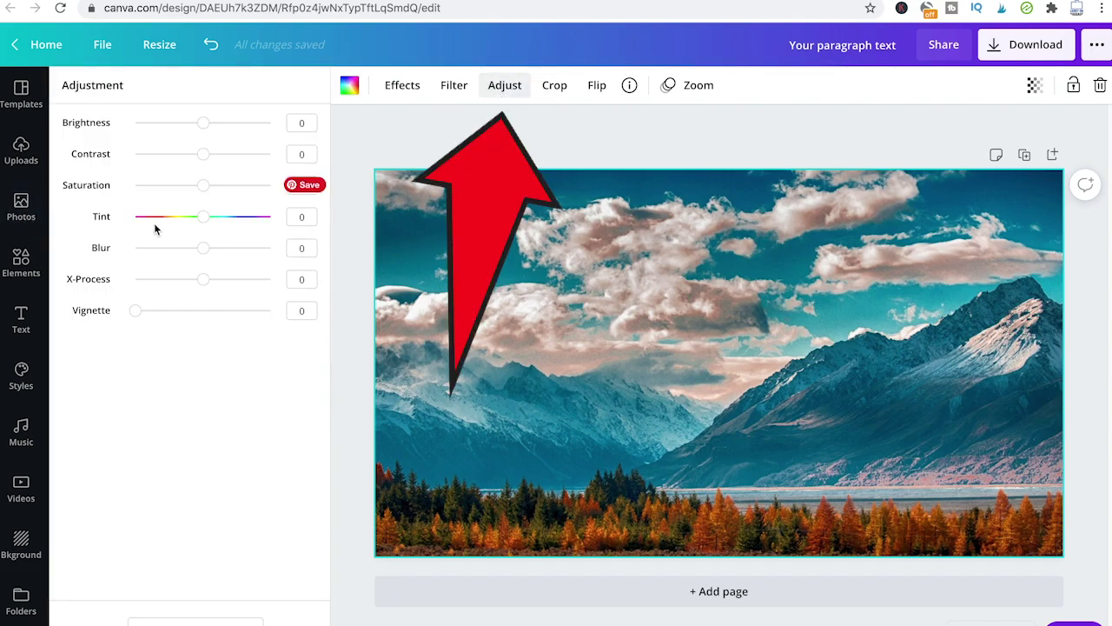
{"action": "left_click_drag", "start_coordinate": [204, 250], "coordinate": [214, 249]}
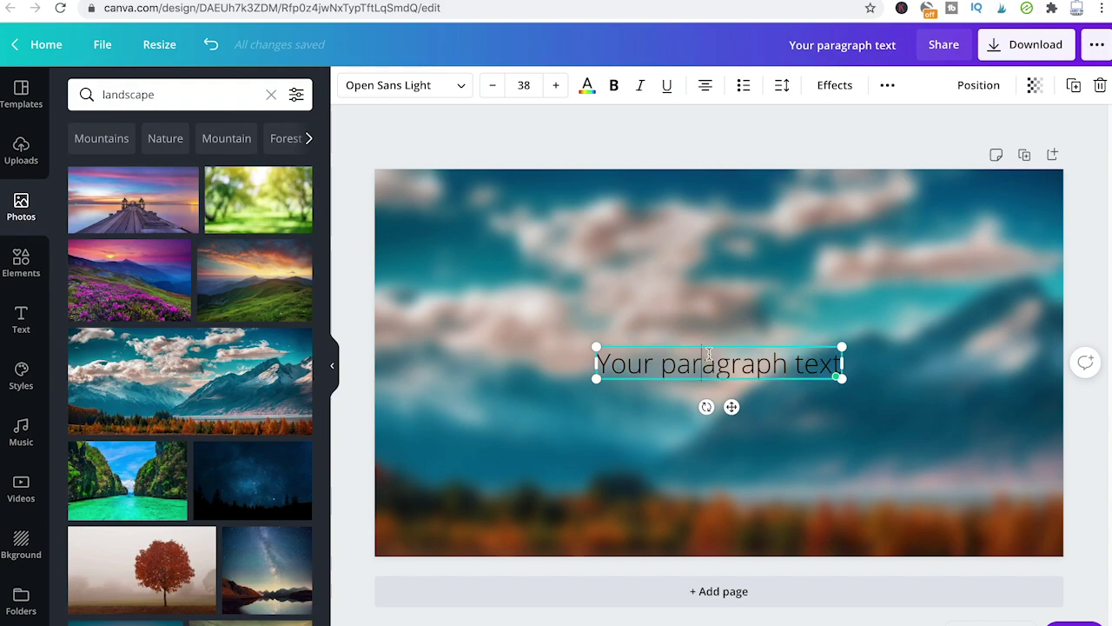
Type BLUR in the text box and enlarge it to size 245, centred on the page
{"action": "type", "text": "BLUR"}
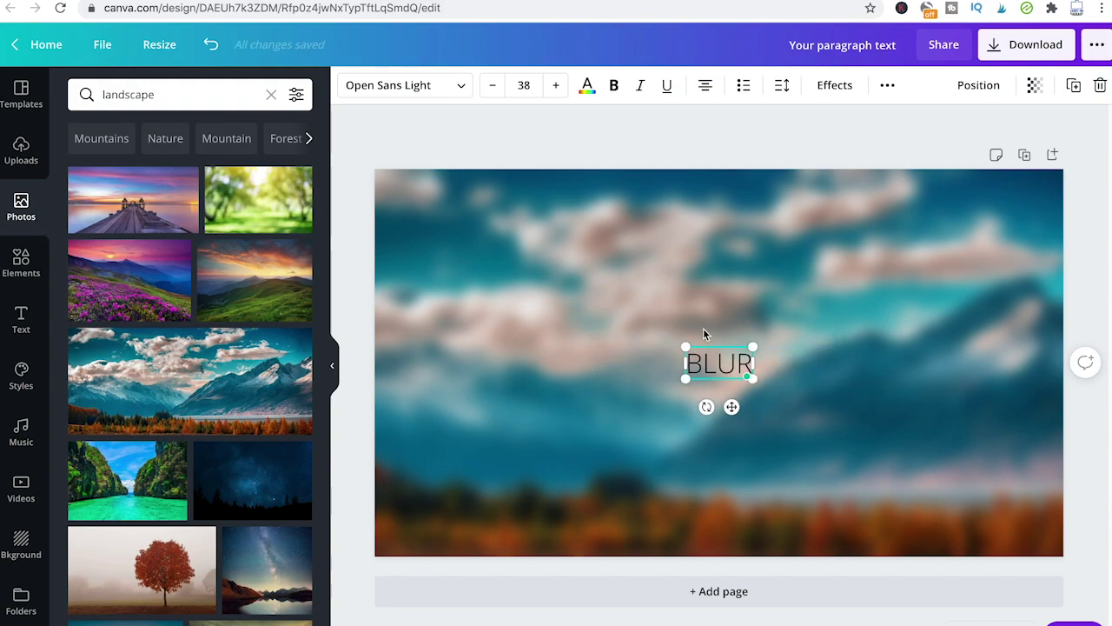
{"action": "left_click", "coordinate": [703, 333]}
{"action": "left_click", "coordinate": [691, 352]}
{"action": "left_click_drag", "start_coordinate": [686, 347], "coordinate": [488, 257]}
{"action": "left_click_drag", "start_coordinate": [753, 377], "coordinate": [927, 464]}
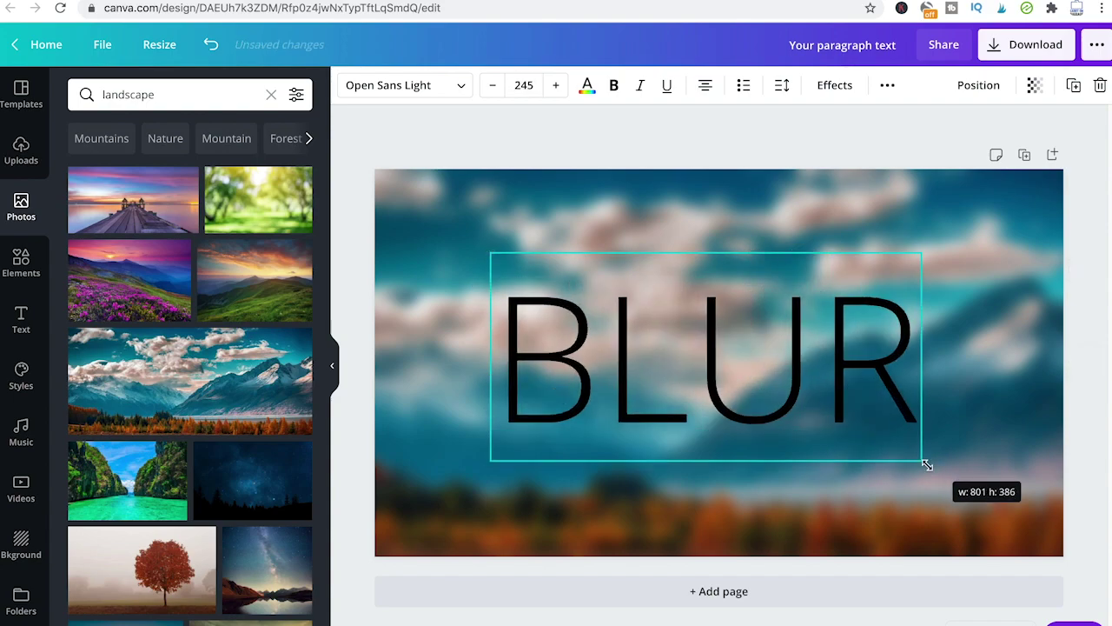
{"action": "left_click_drag", "start_coordinate": [696, 349], "coordinate": [709, 348]}
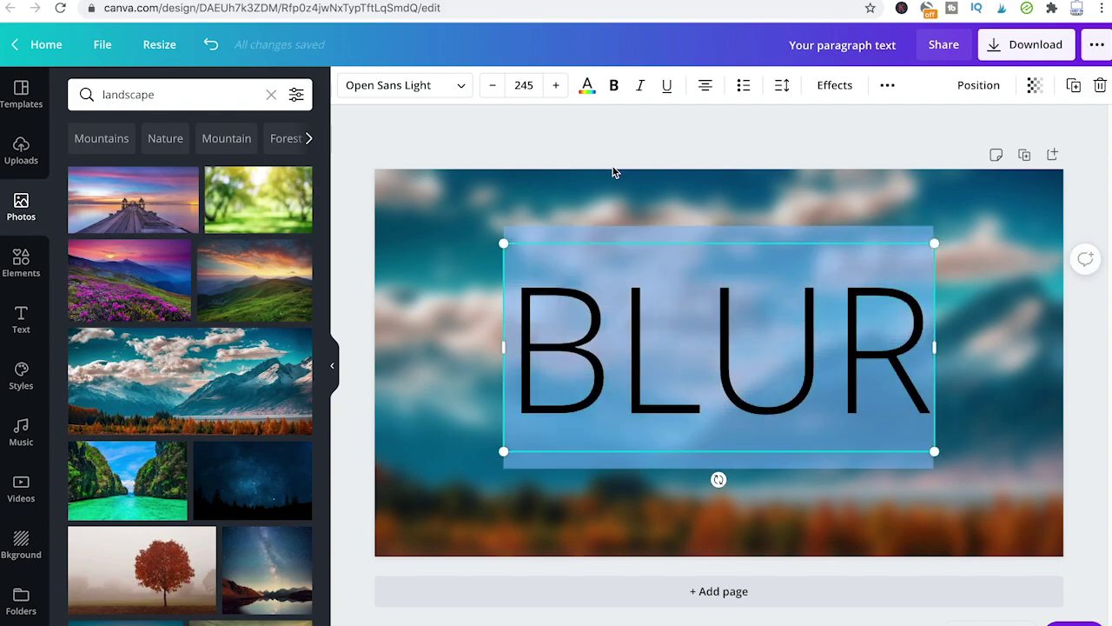
Make the BLUR text white
{"action": "left_click", "coordinate": [586, 85]}
{"action": "left_click", "coordinate": [295, 314]}
{"action": "left_click", "coordinate": [442, 254]}
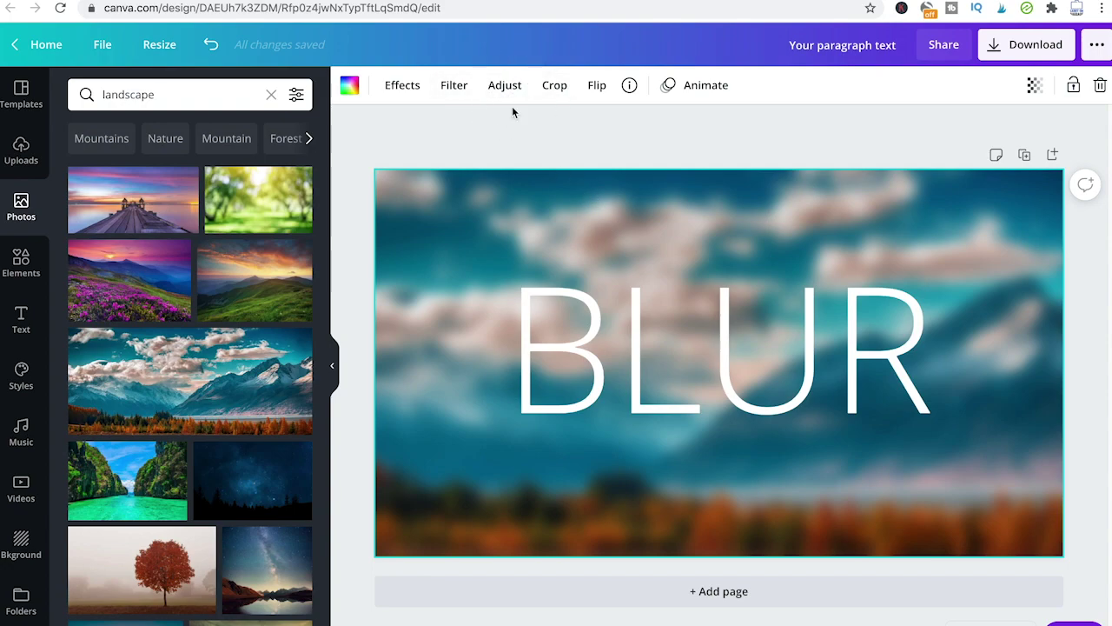
Drop the background photo's Blur to 0, raise it again, then delete the photo
{"action": "left_click", "coordinate": [505, 85]}
{"action": "left_click_drag", "start_coordinate": [211, 252], "coordinate": [203, 248]}
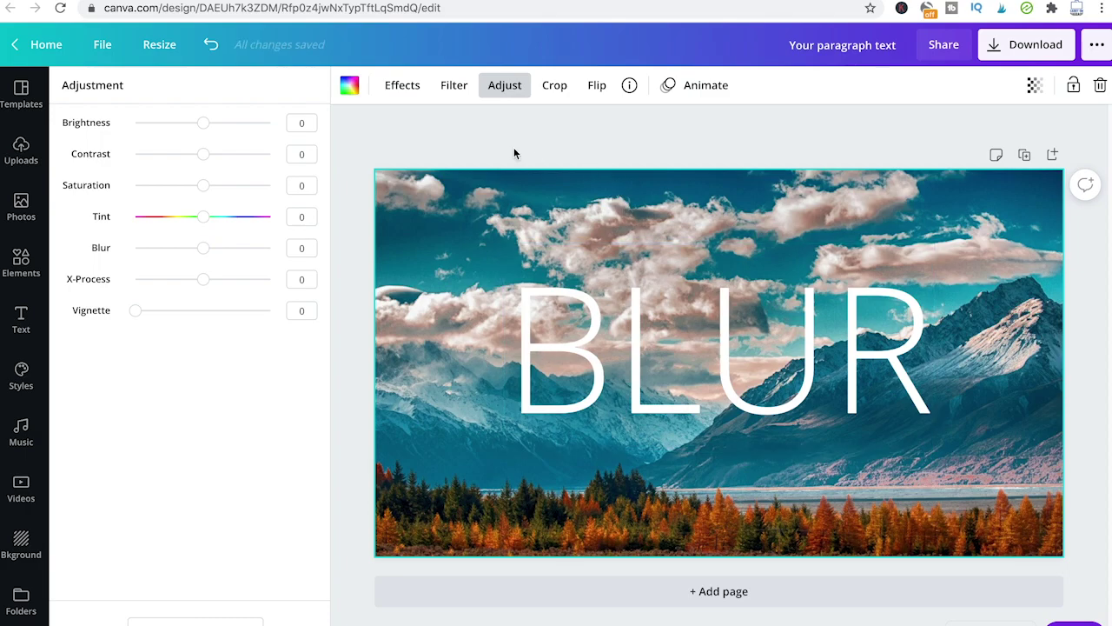
{"action": "left_click_drag", "start_coordinate": [209, 252], "coordinate": [219, 260]}
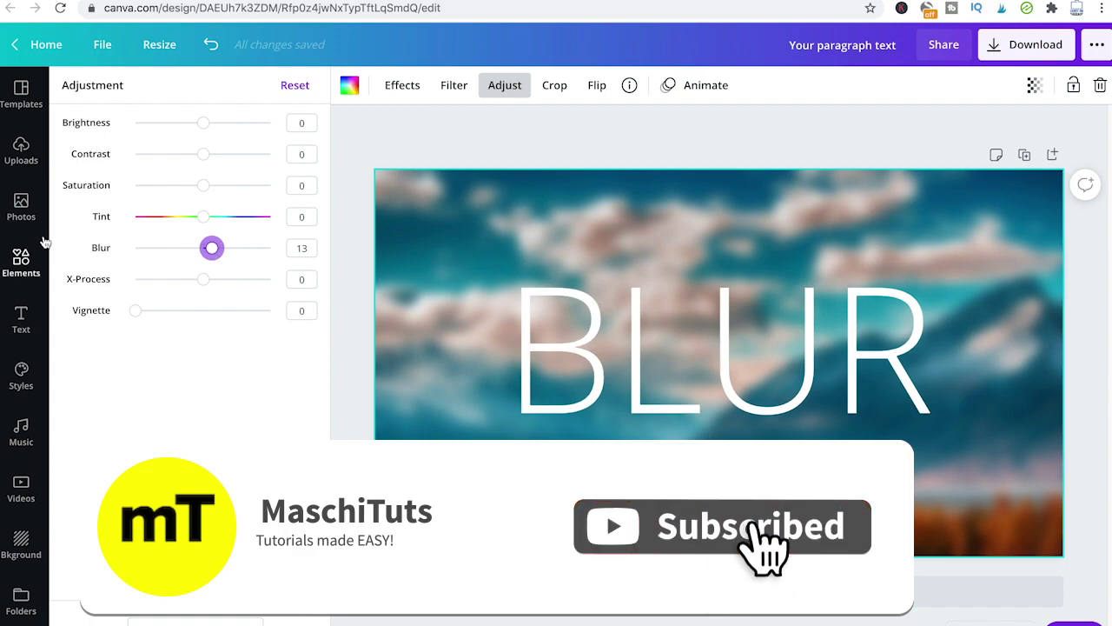
{"action": "key", "text": "Delete"}
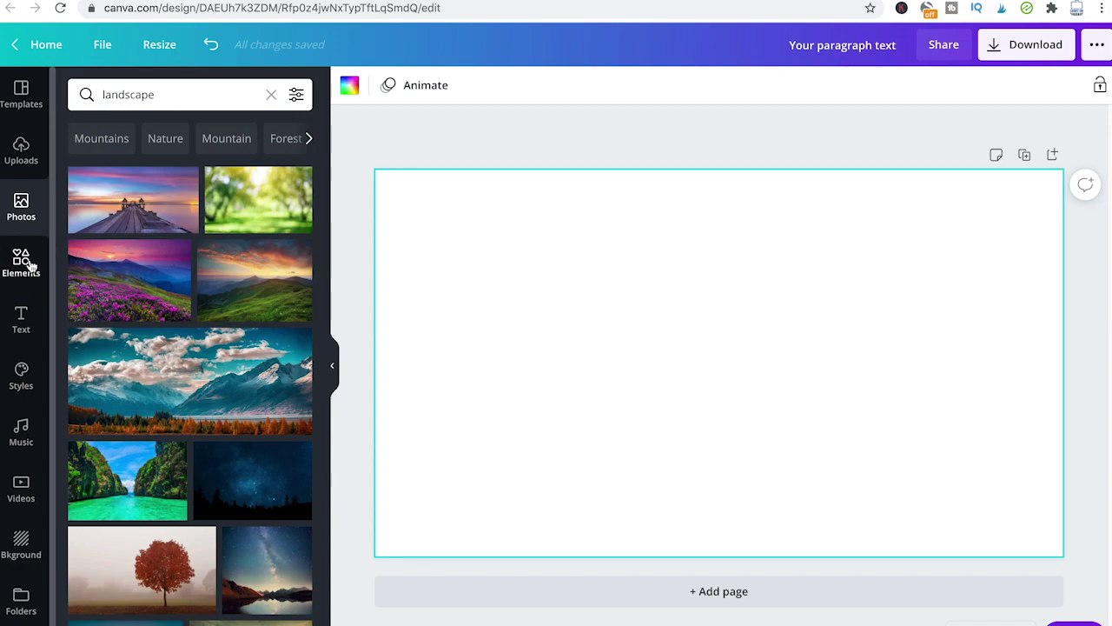
Add the flower sticker from Elements and delete the BLUR text
{"action": "left_click", "coordinate": [25, 263]}
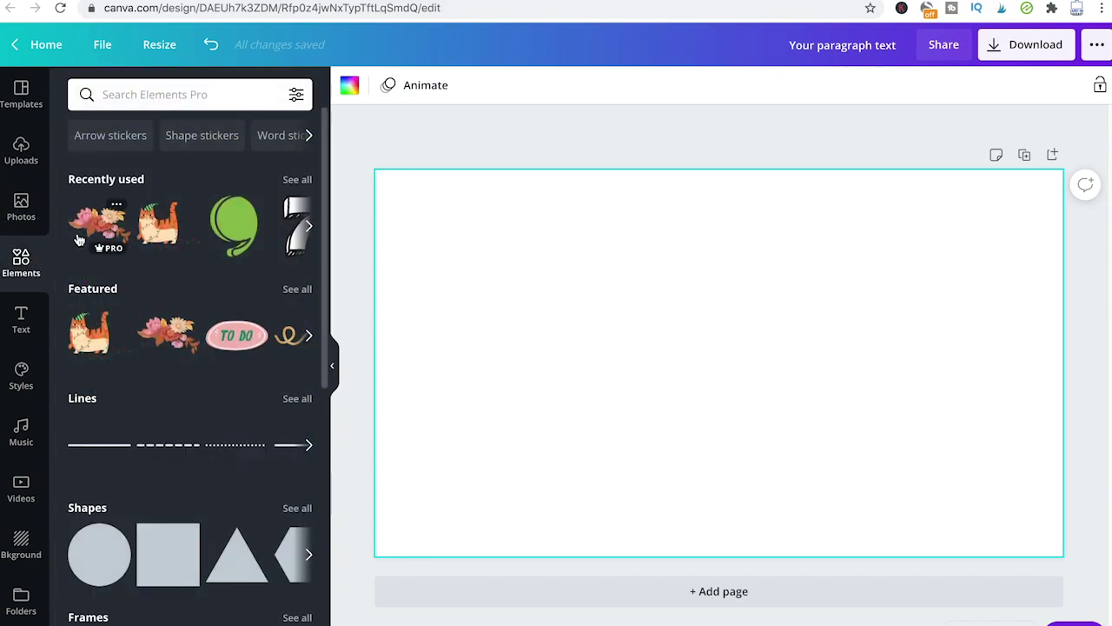
{"action": "left_click_drag", "start_coordinate": [92, 236], "coordinate": [500, 259]}
{"action": "left_click", "coordinate": [615, 341]}
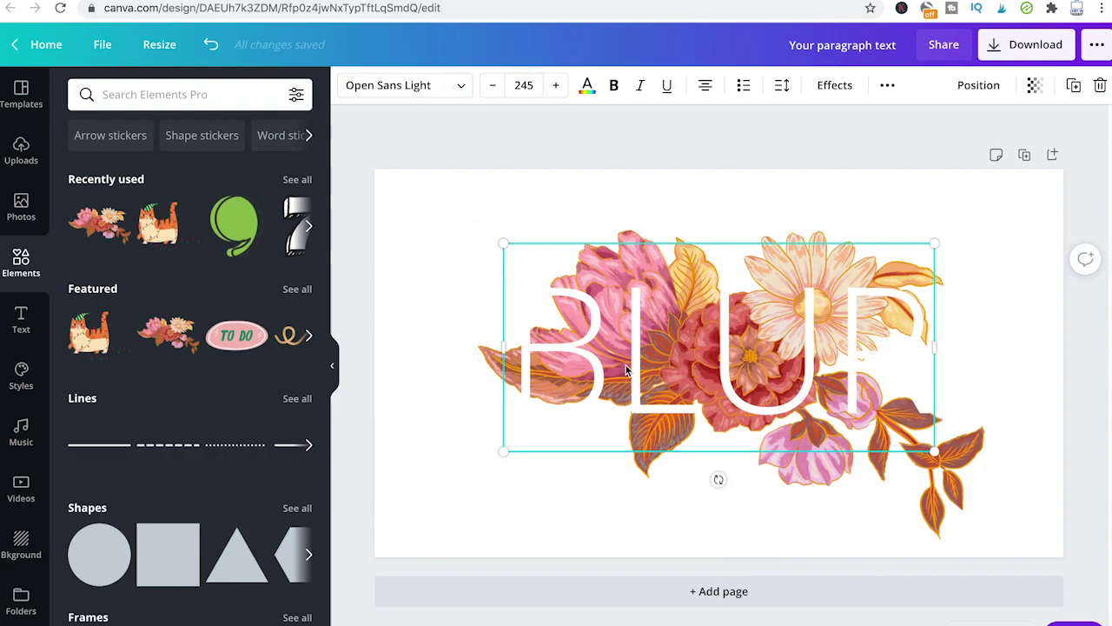
{"action": "key", "text": "Delete"}
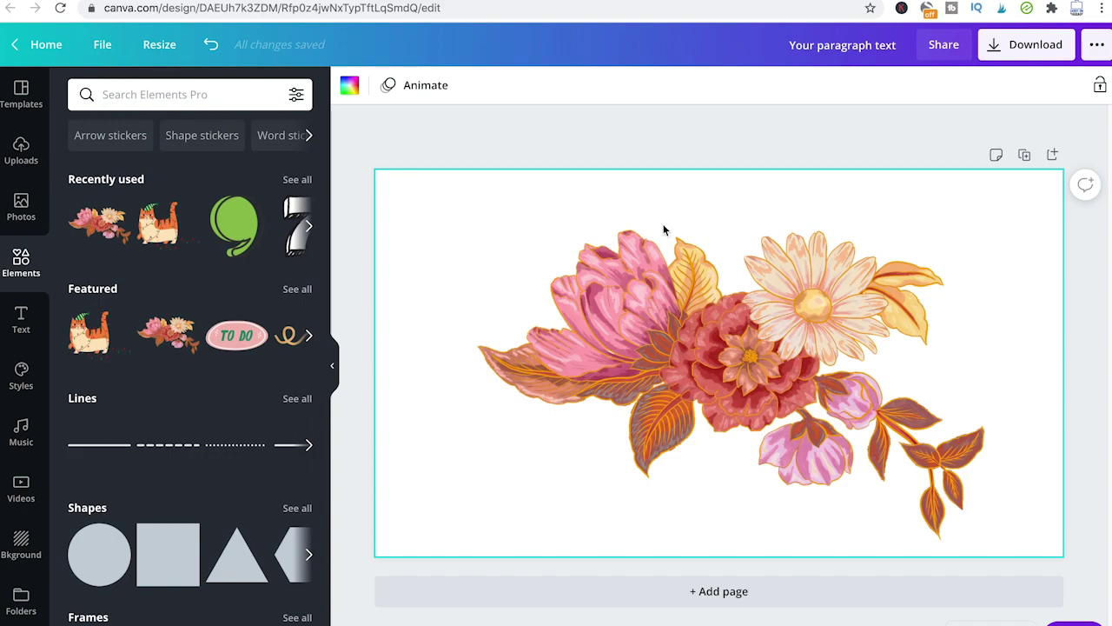
Blur the flower sticker slightly, then delete it
{"action": "left_click", "coordinate": [664, 228]}
{"action": "left_click", "coordinate": [465, 85]}
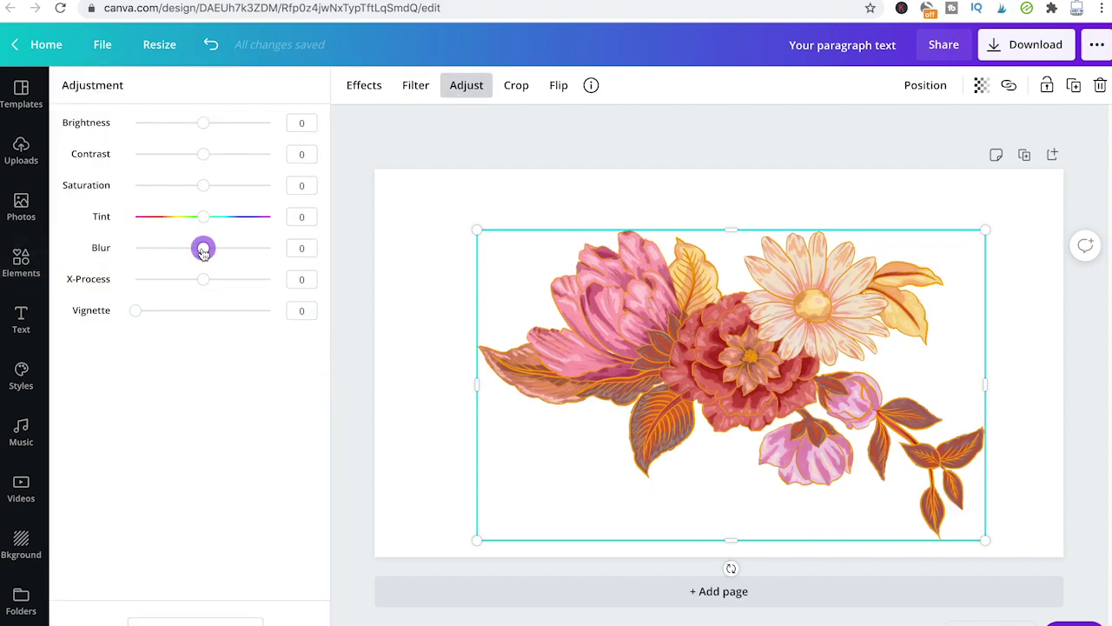
{"action": "left_click_drag", "start_coordinate": [203, 250], "coordinate": [235, 251]}
{"action": "key", "text": "Delete"}
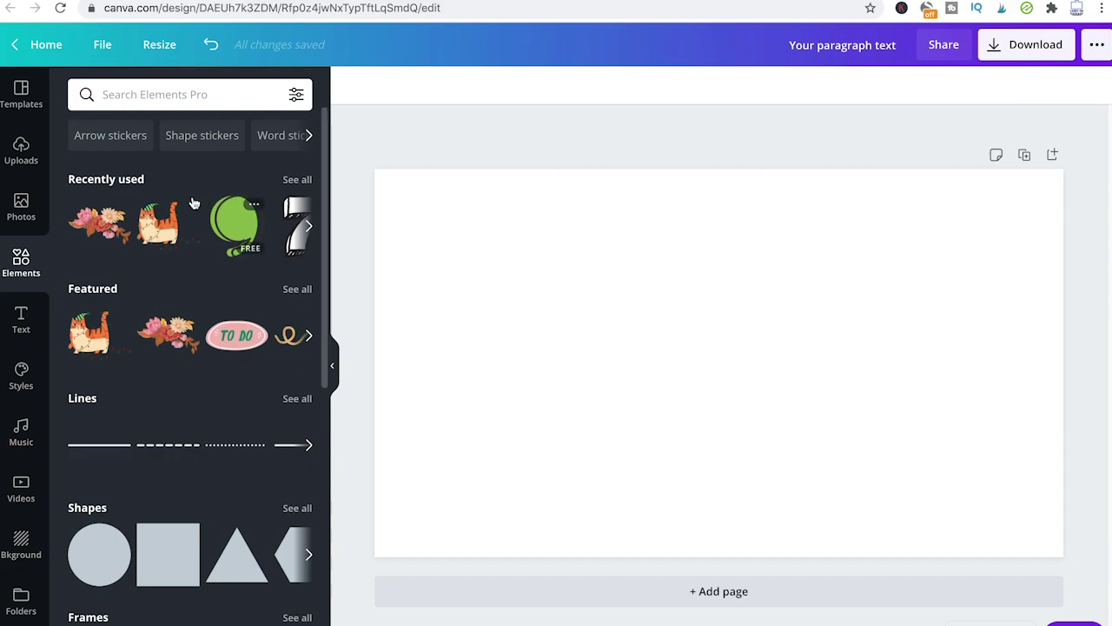
Drag the Christmas cat sticker from Recently used onto the page and enlarge it
{"action": "left_click_drag", "start_coordinate": [148, 242], "coordinate": [631, 345]}
{"action": "left_click_drag", "start_coordinate": [740, 383], "coordinate": [836, 460]}
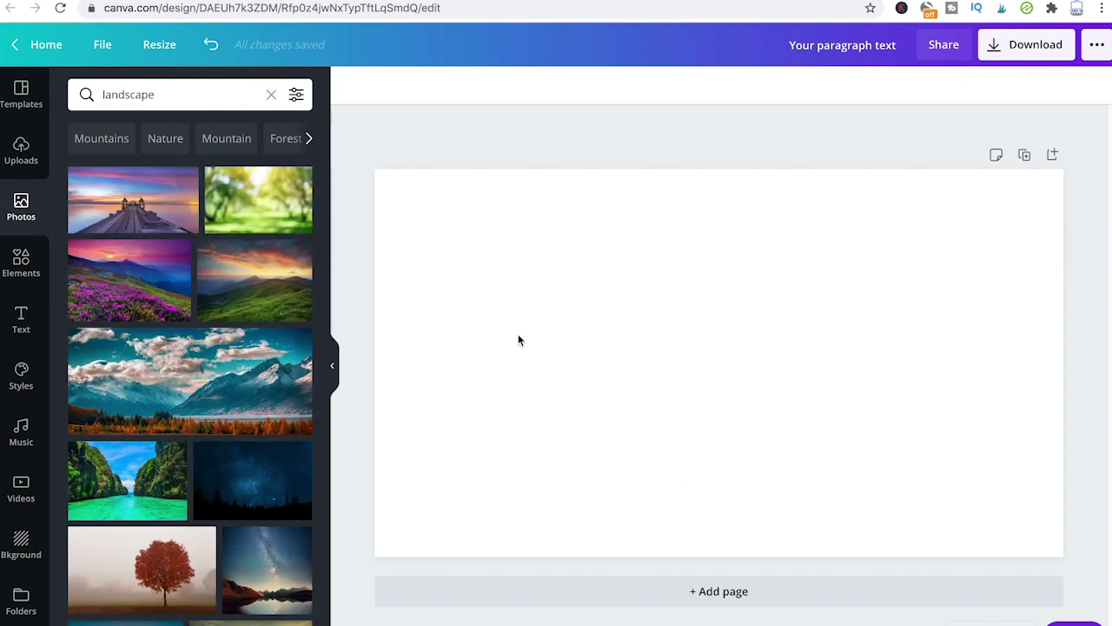
Show Uploads, then the Bkground library with Landscapes, Patterns and Gradients
{"action": "left_click", "coordinate": [36, 151]}
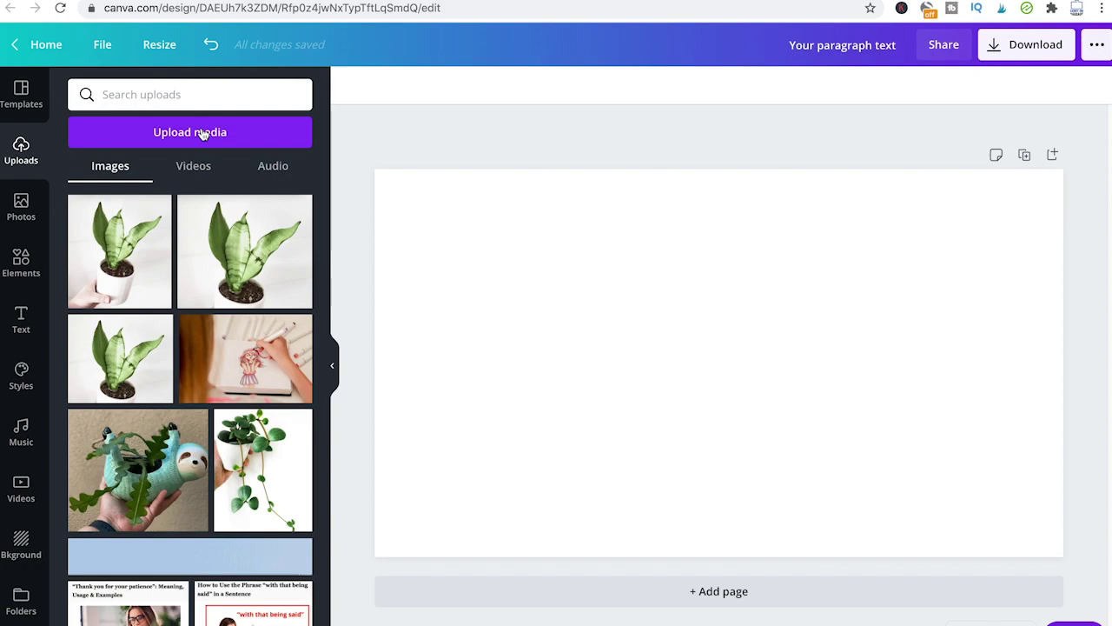
{"action": "left_click", "coordinate": [571, 309]}
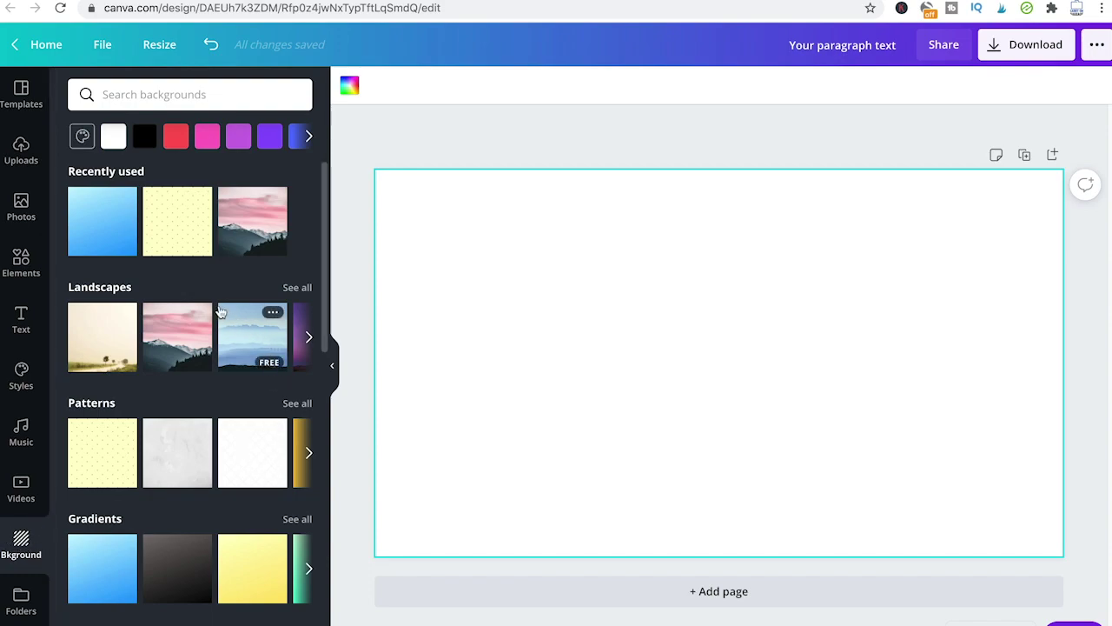
Set the pink-sky mountain Landscapes image as the page background with Blur 15
{"action": "left_click", "coordinate": [193, 327]}
{"action": "left_click_drag", "start_coordinate": [192, 327], "coordinate": [561, 233]}
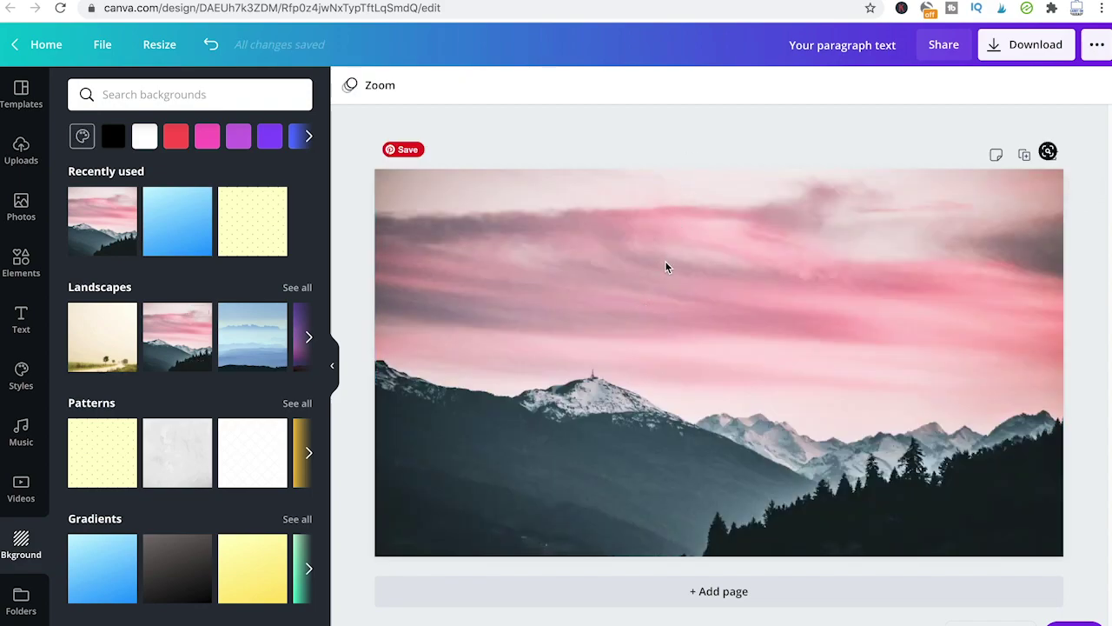
{"action": "left_click", "coordinate": [668, 284]}
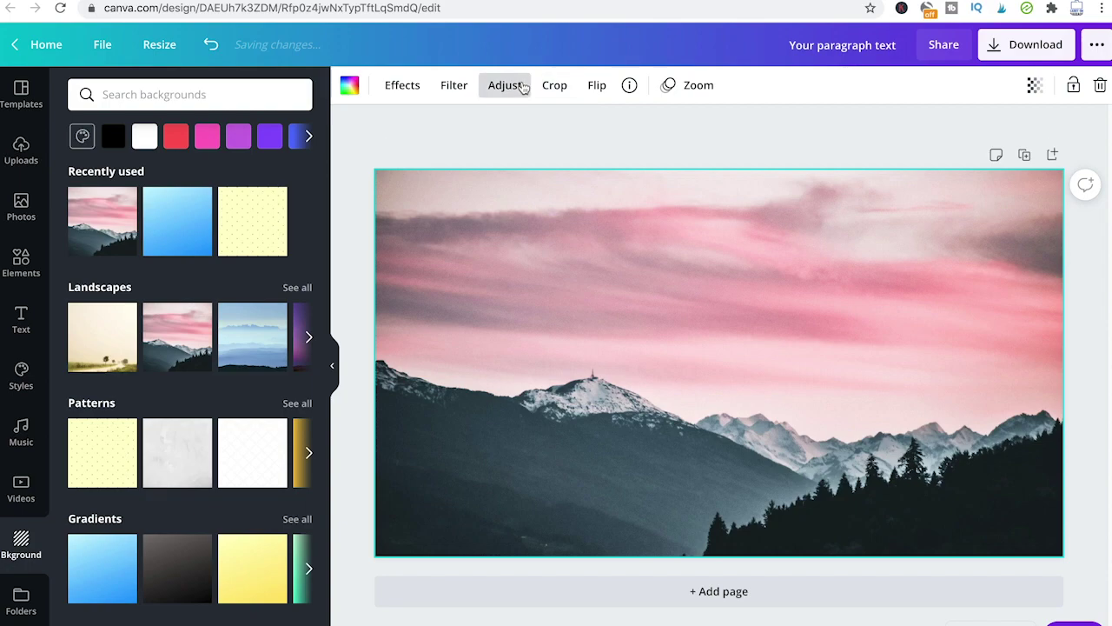
{"action": "left_click", "coordinate": [505, 85]}
{"action": "left_click_drag", "start_coordinate": [208, 252], "coordinate": [213, 248]}
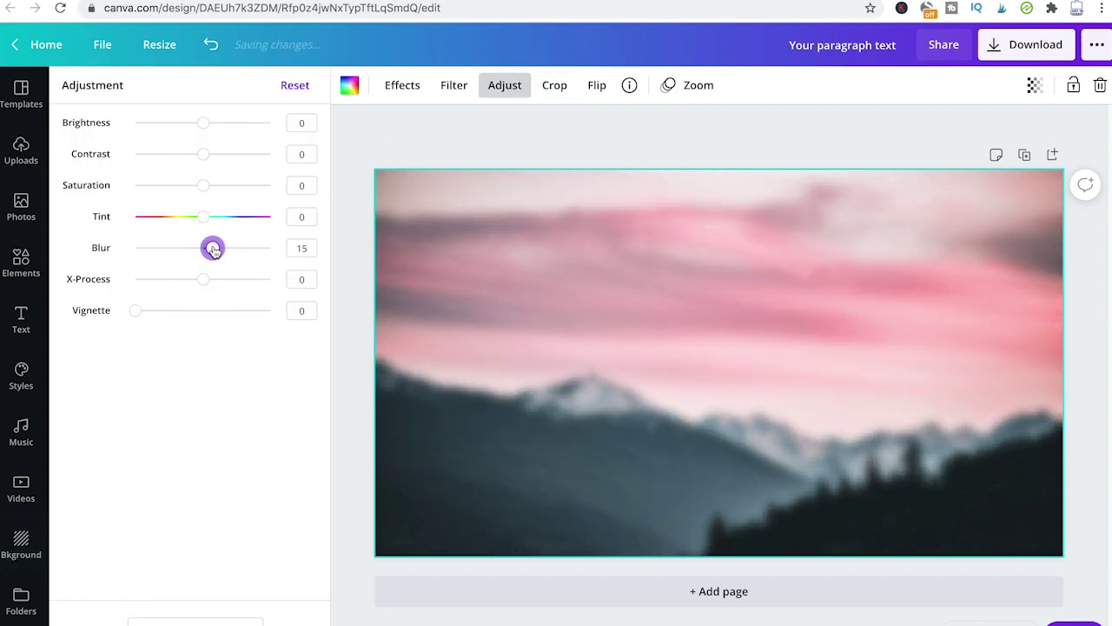